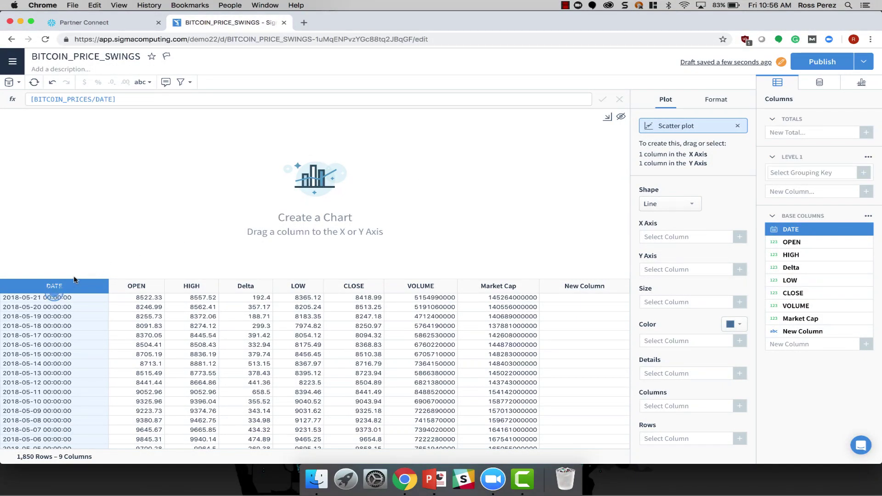
Step: Put DATE on the line chart's X axis and Delta on its Y axis
drag(82, 283, 679, 237)
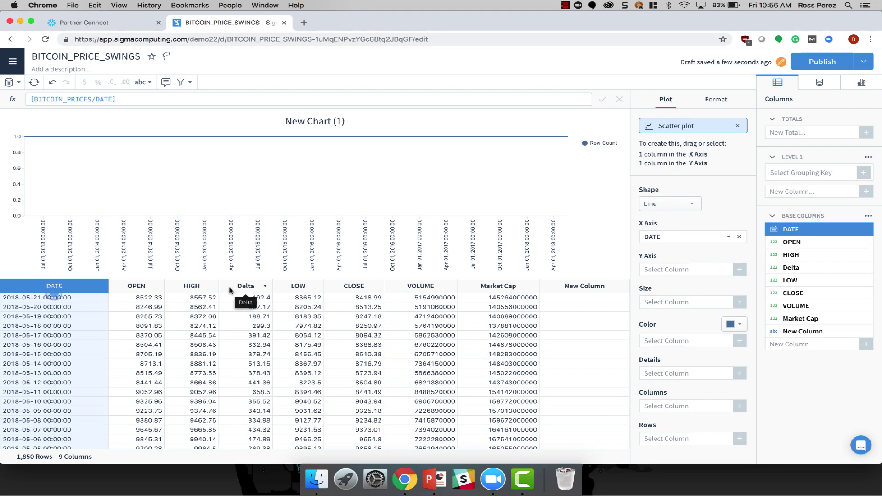
drag(231, 291, 659, 270)
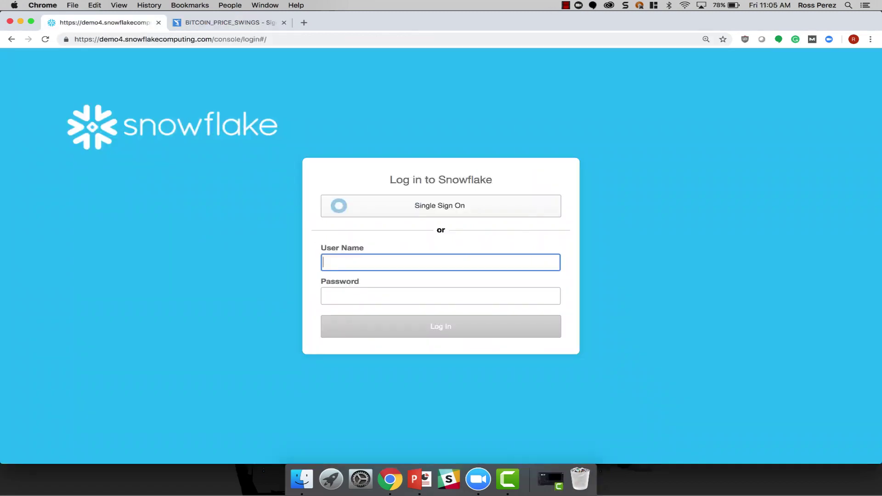
Step: Log in to Snowflake with the account's user name and password
text(ross)
key(Tab)
text(***********)
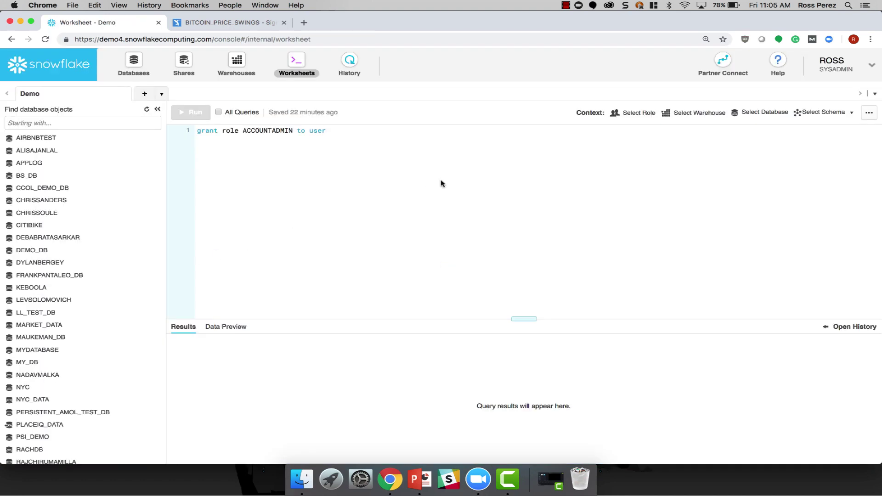
Step: Switch the active Snowflake role to ACCOUNTADMIN
click(833, 70)
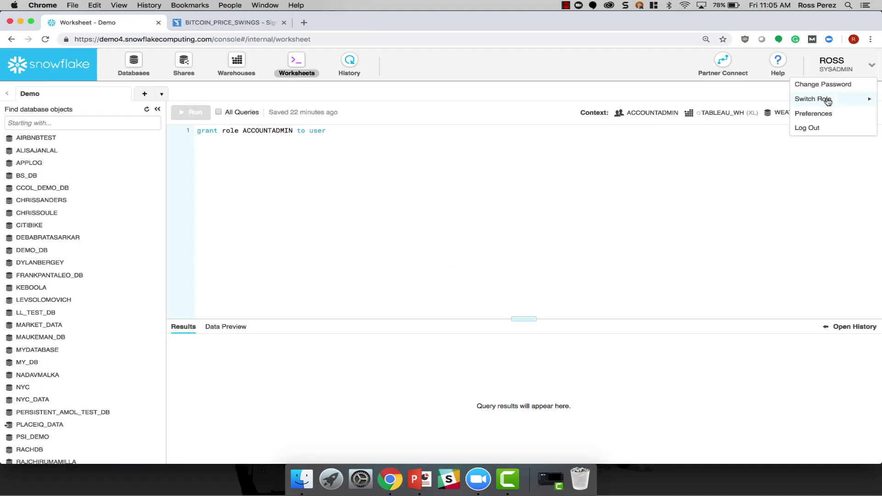
mouse_move(813, 99)
click(716, 116)
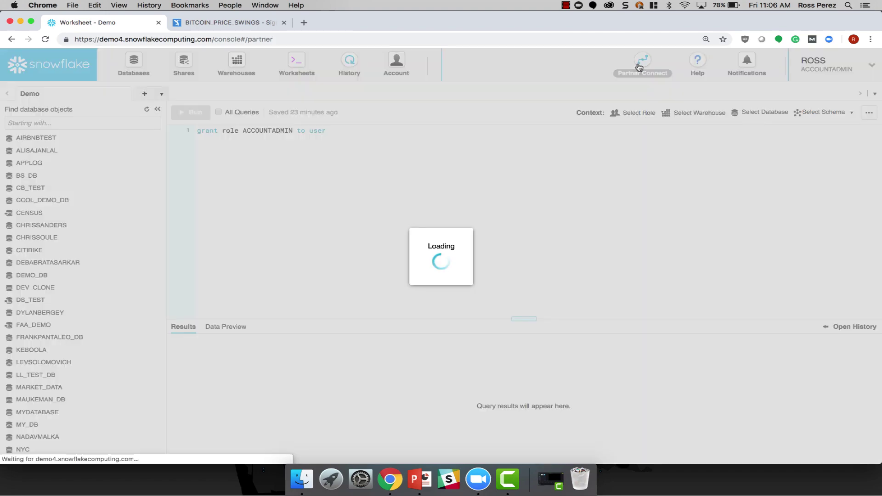
Step: Choose Sigma in Partner Connect to bring up the Connect to Sigma dialog
click(491, 205)
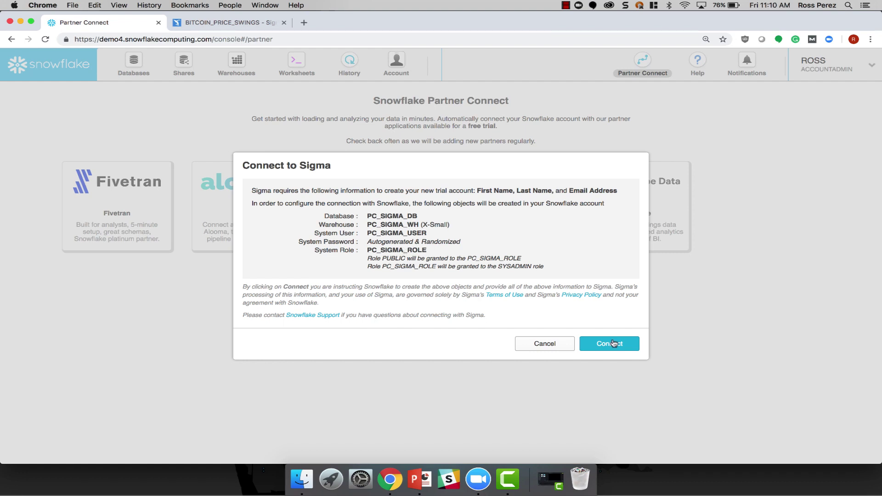
Step: Create the Sigma partner account with the user's first and last name, then activate it
click(613, 344)
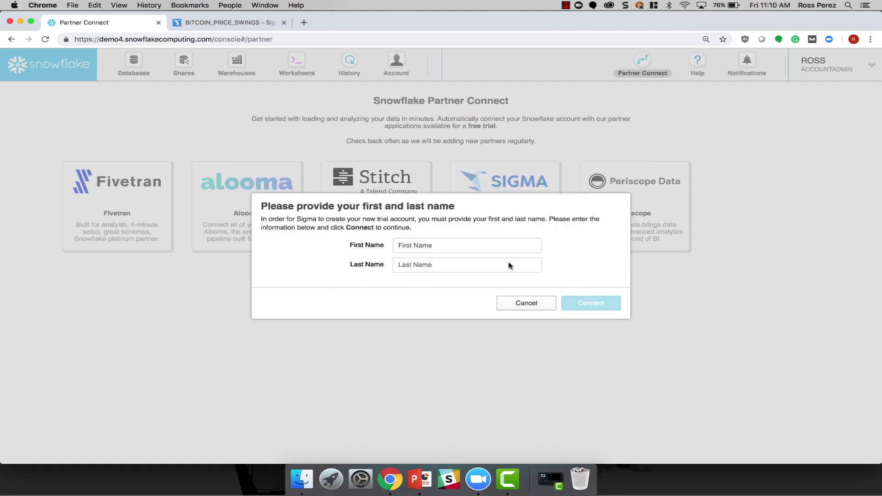
click(489, 249)
text(Ross)
key(Tab)
text(Perez)
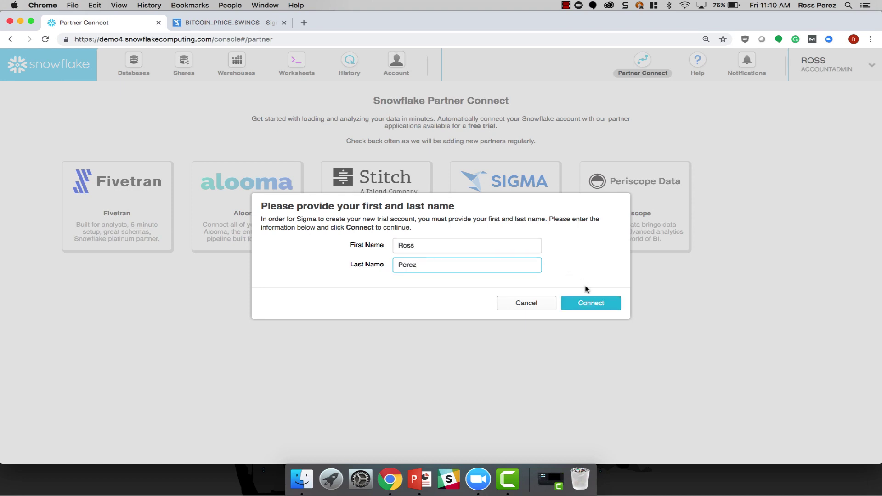
click(591, 305)
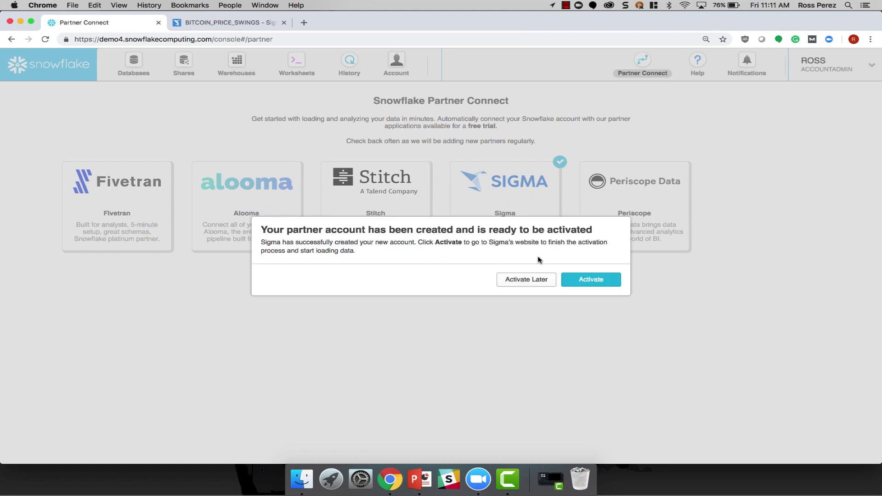
click(591, 280)
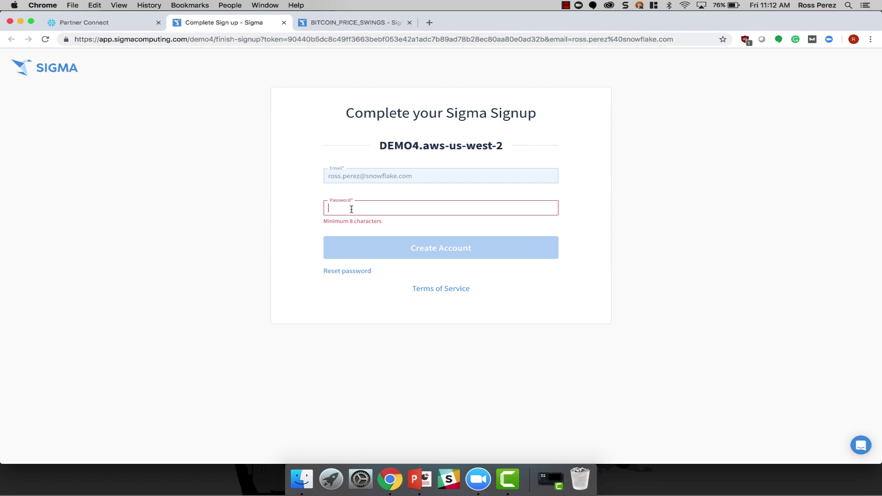
Step: Set an account password of at least 8 characters and submit it
text(•••••••••••••••)
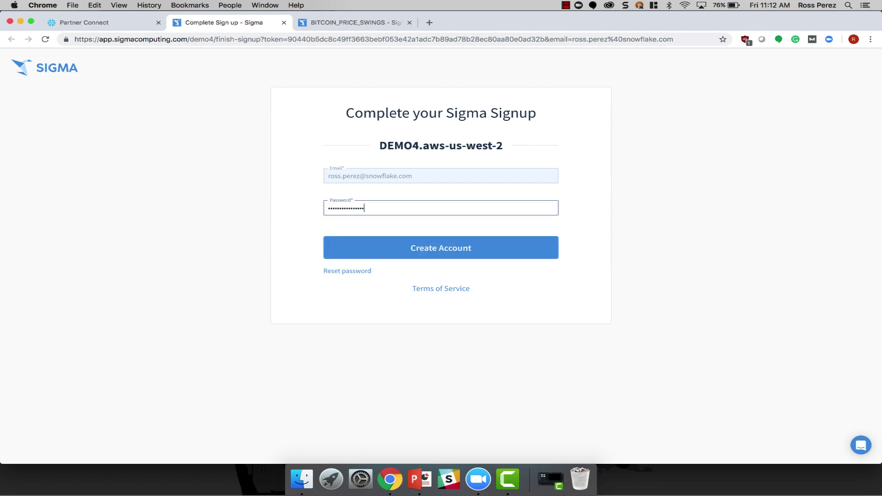
key(Return)
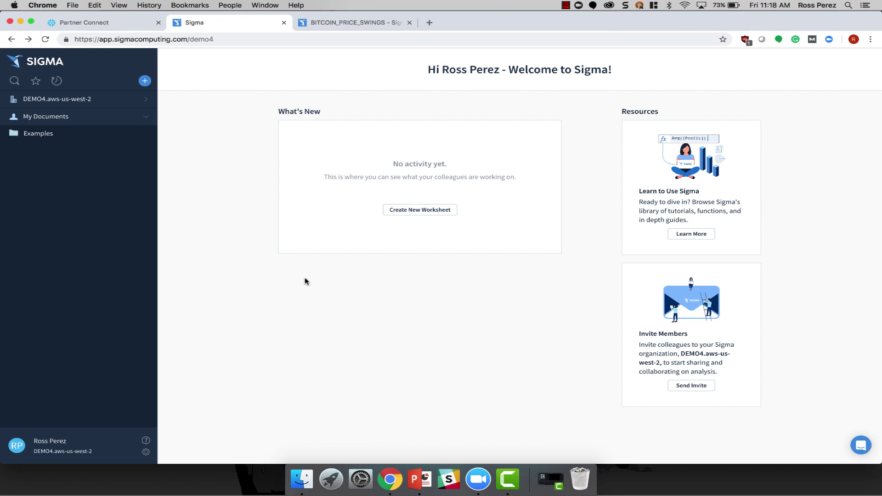
Step: Start a new worksheet from a table source and bring up the Add New connection form
click(145, 83)
click(193, 66)
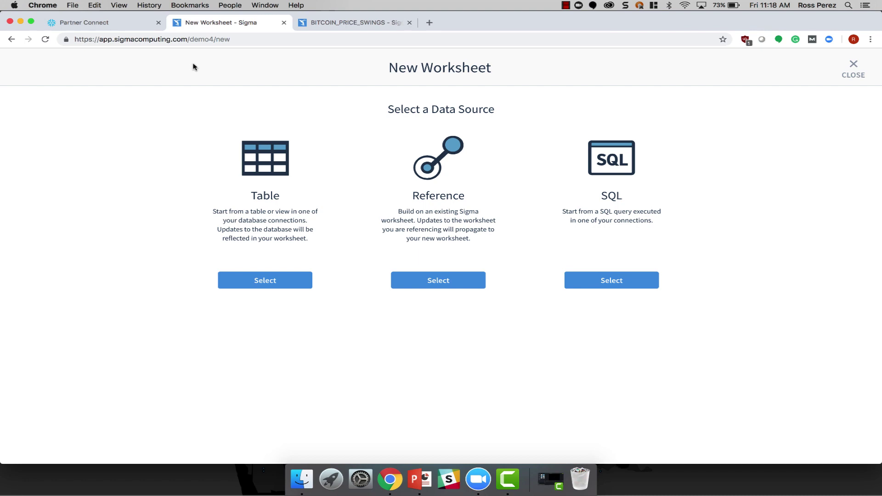
click(279, 284)
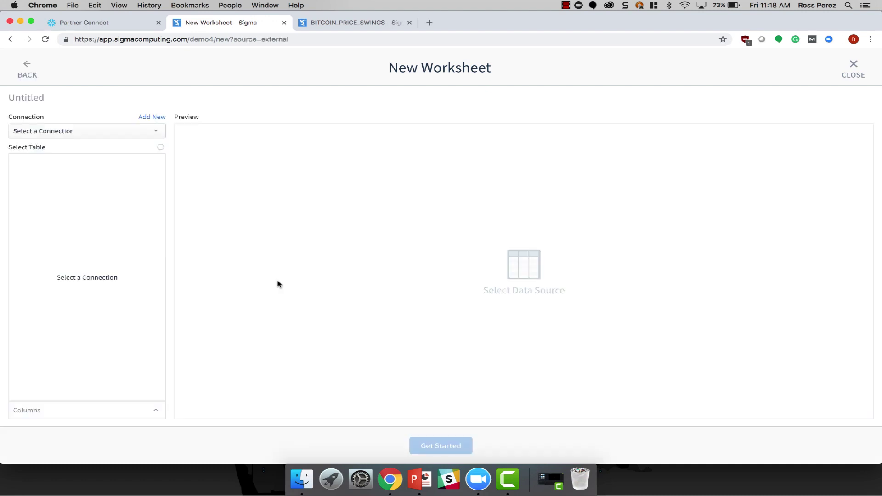
click(131, 129)
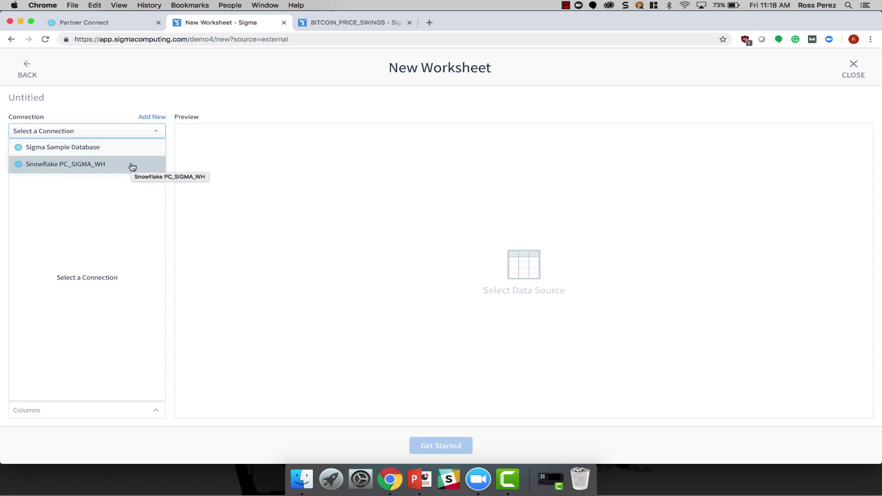
click(156, 105)
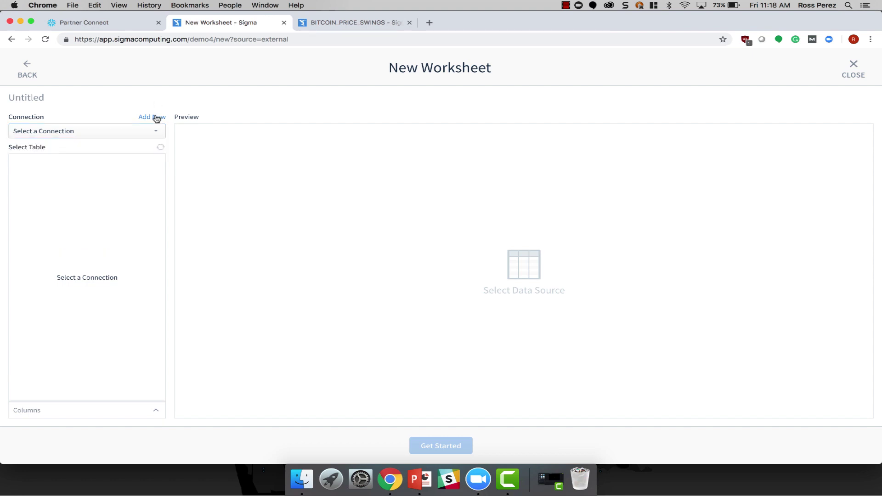
click(156, 117)
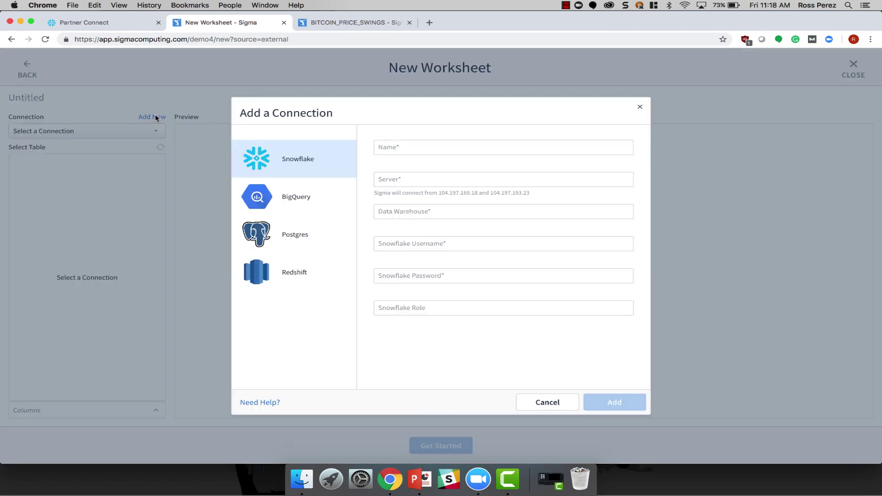
Step: Go through the connection name, server, warehouse and username fields, then cancel the form
click(440, 147)
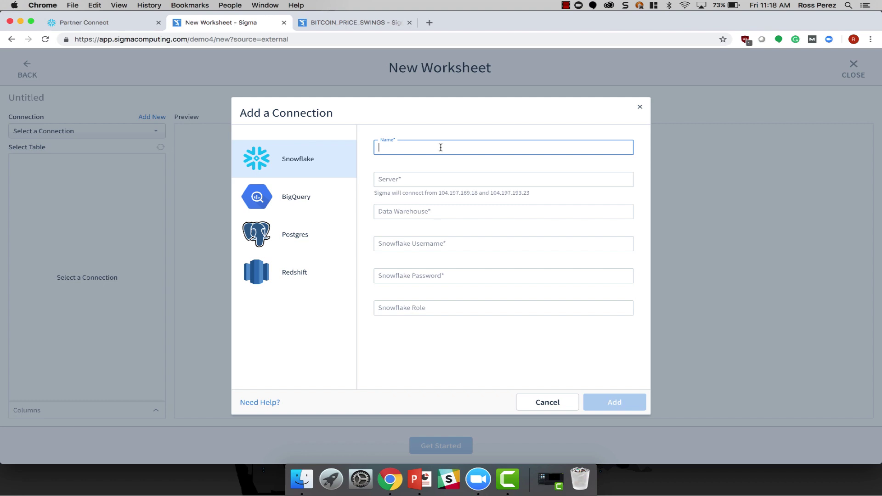
click(446, 178)
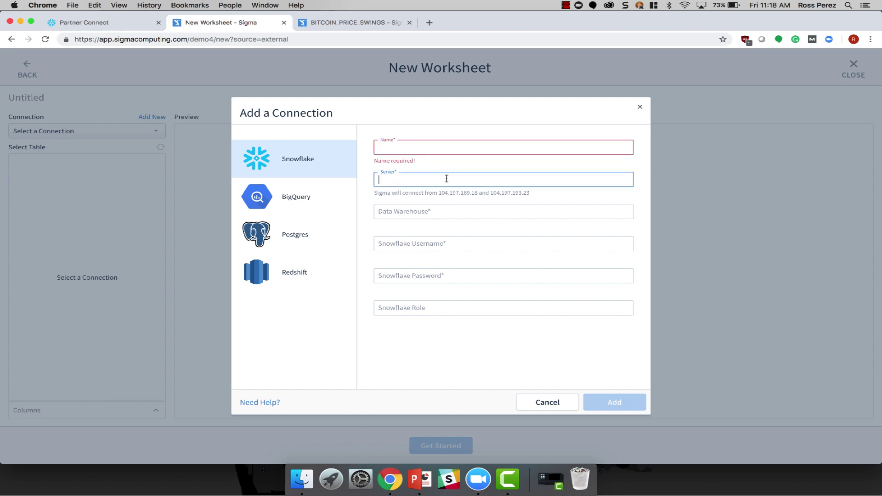
click(459, 212)
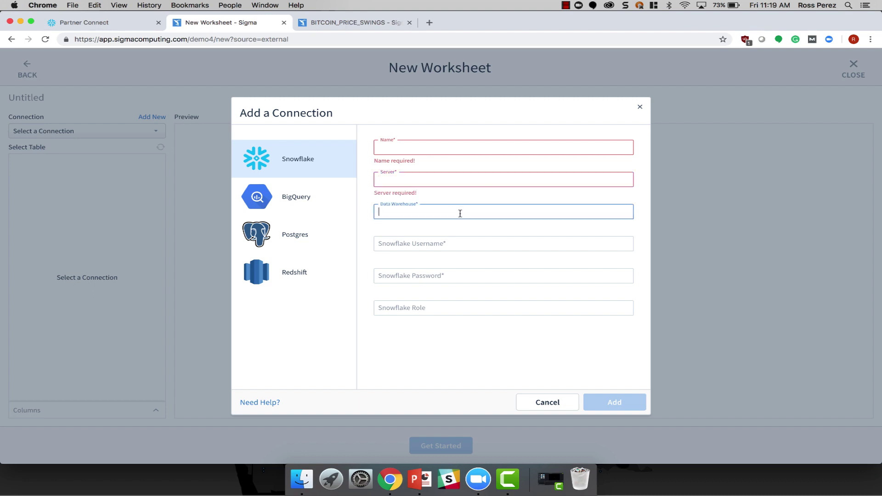
click(465, 243)
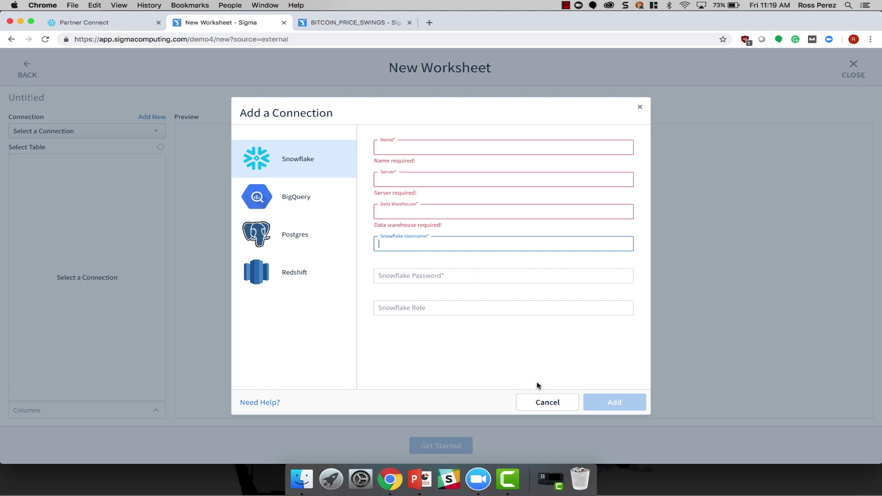
click(548, 403)
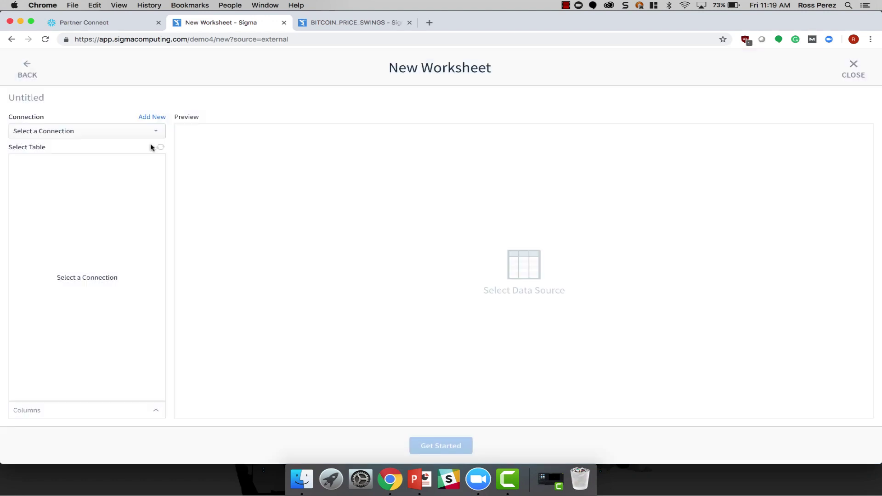
Step: Build the worksheet from the Sigma Sample Database table EXAMPLES > BITCOIN > BITCOIN_PRICES
click(149, 132)
click(143, 152)
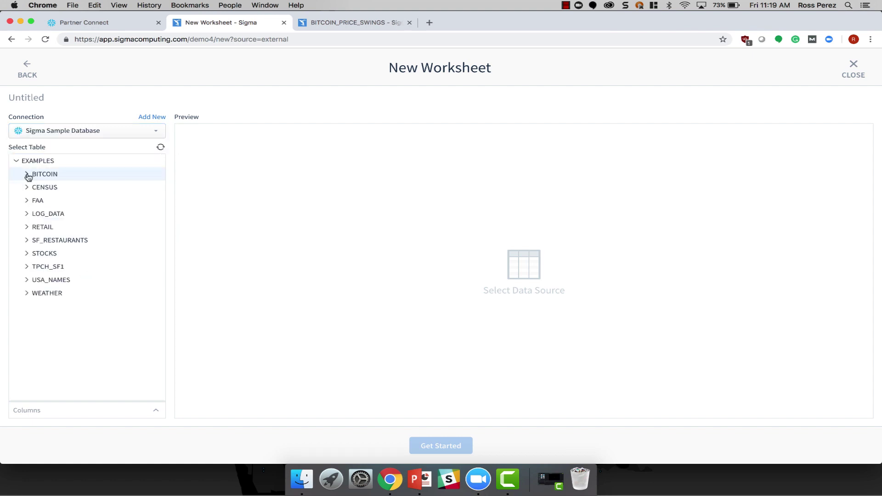
click(27, 175)
click(71, 189)
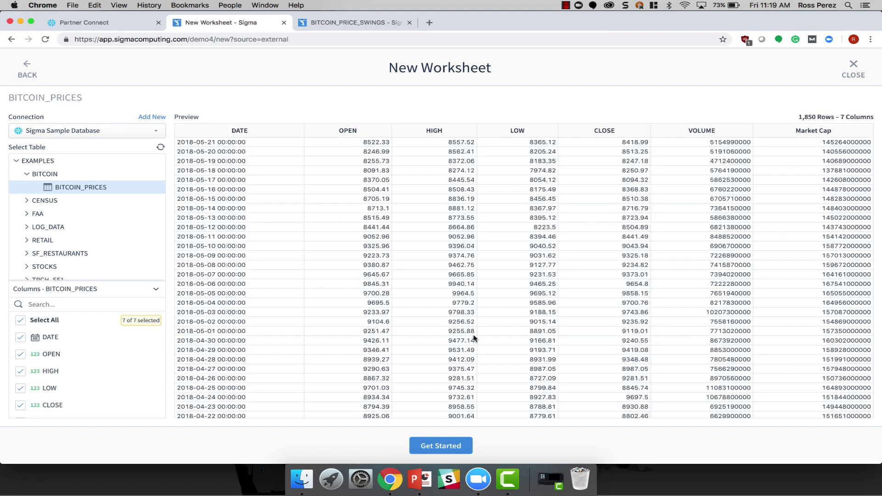
click(441, 446)
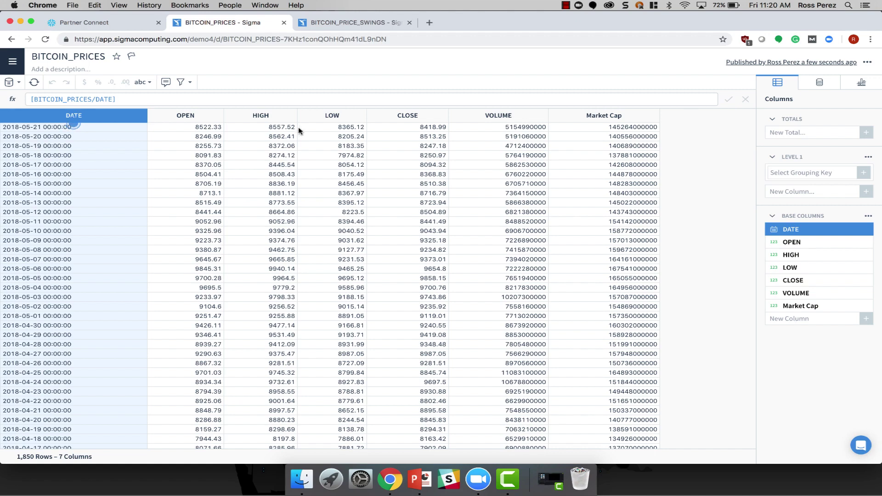
Step: Insert a new column after LOW and name it DELTA
right_click(325, 116)
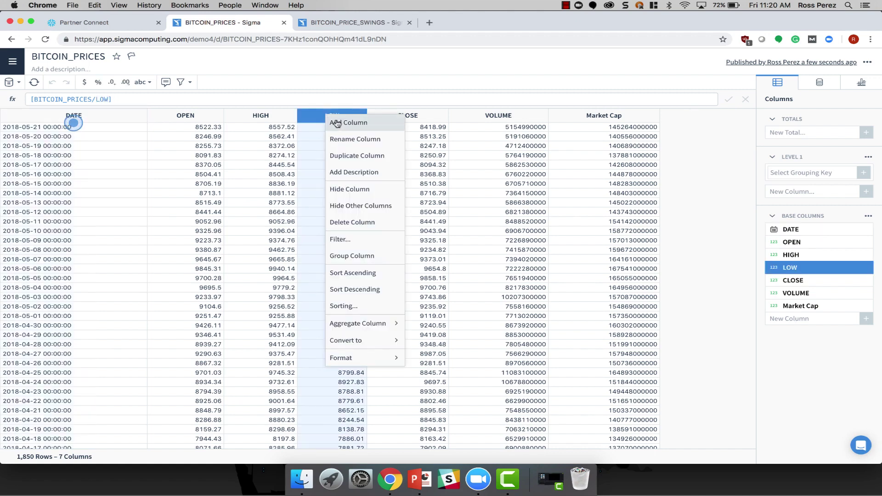
click(338, 123)
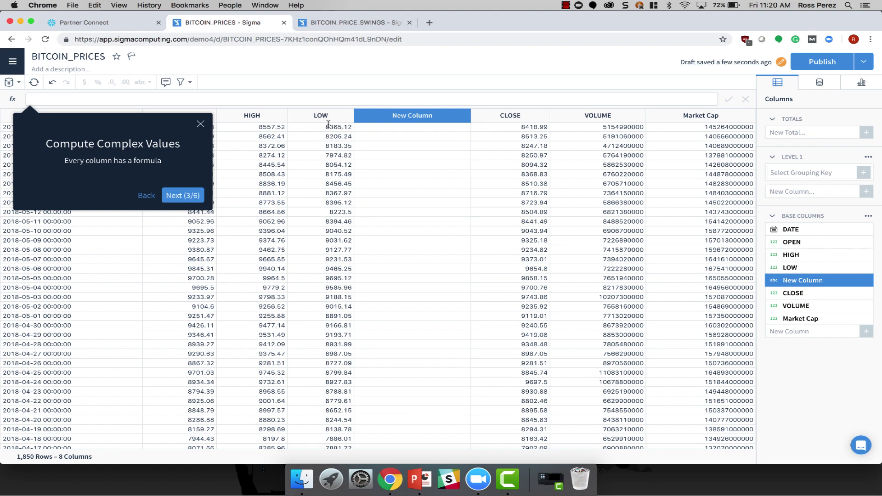
double_click(397, 117)
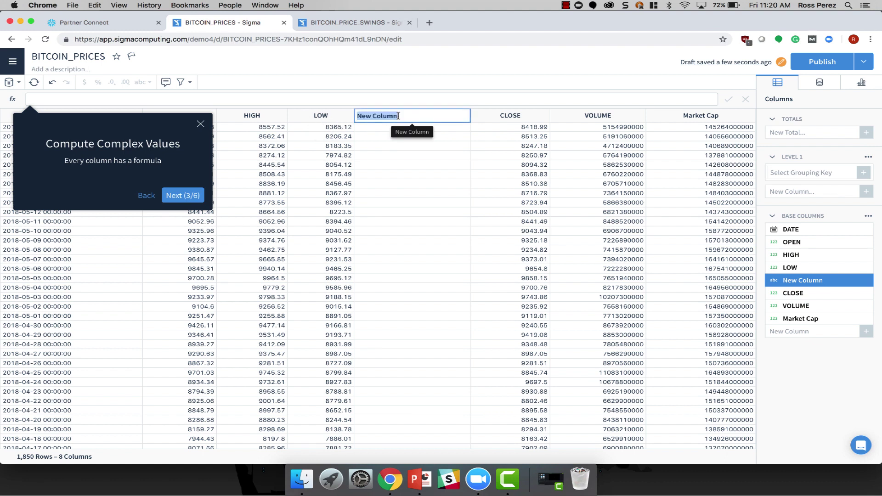
text(DELTA)
key(Return)
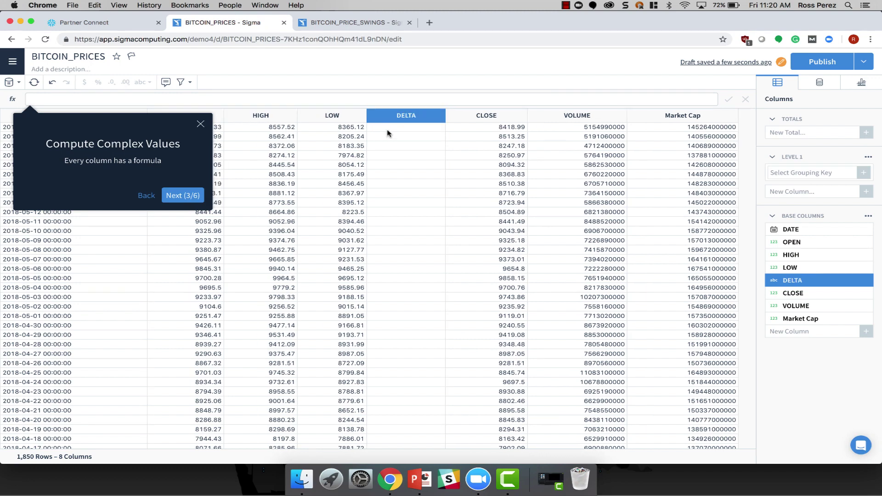
Step: Give DELTA the formula [high]-[low]
click(163, 99)
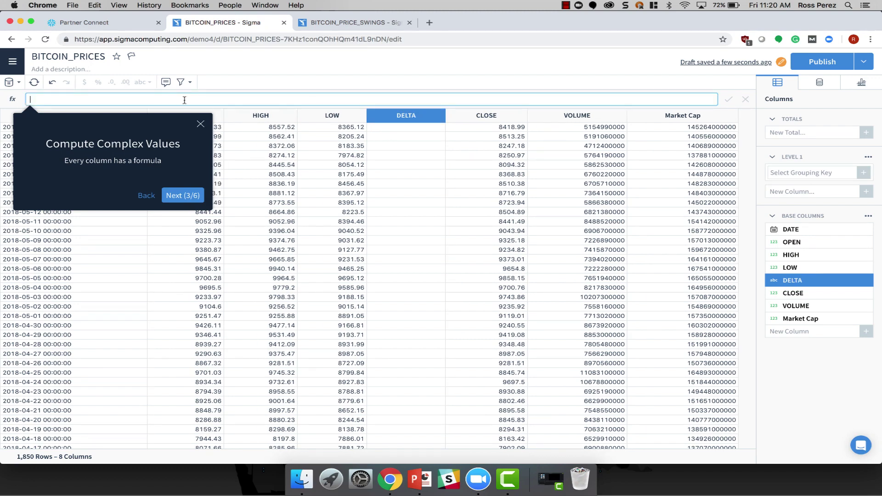
text([high)
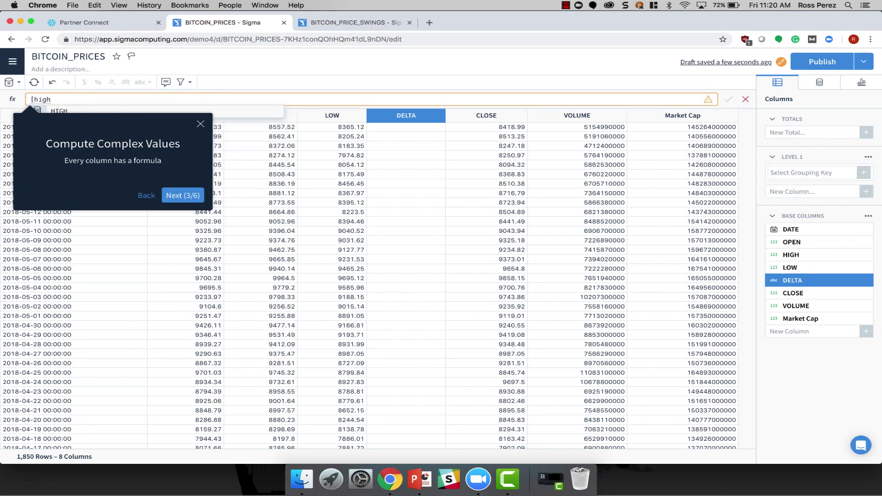
text(]-[l)
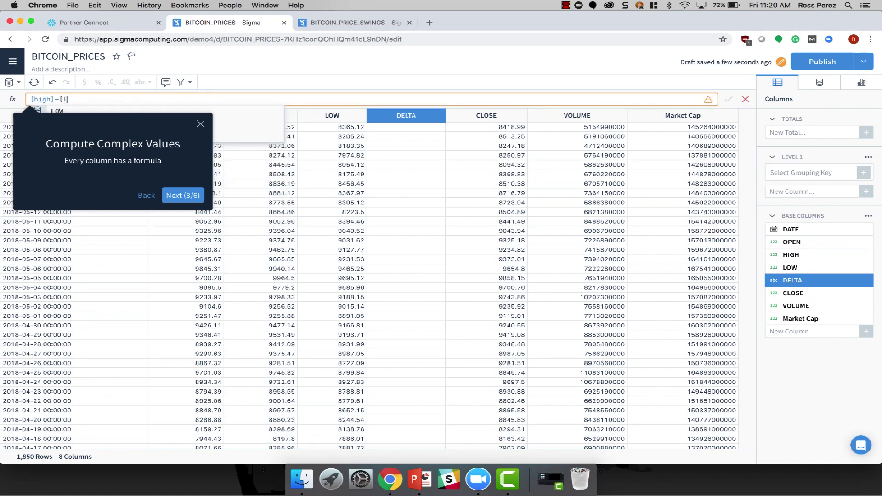
text(ow])
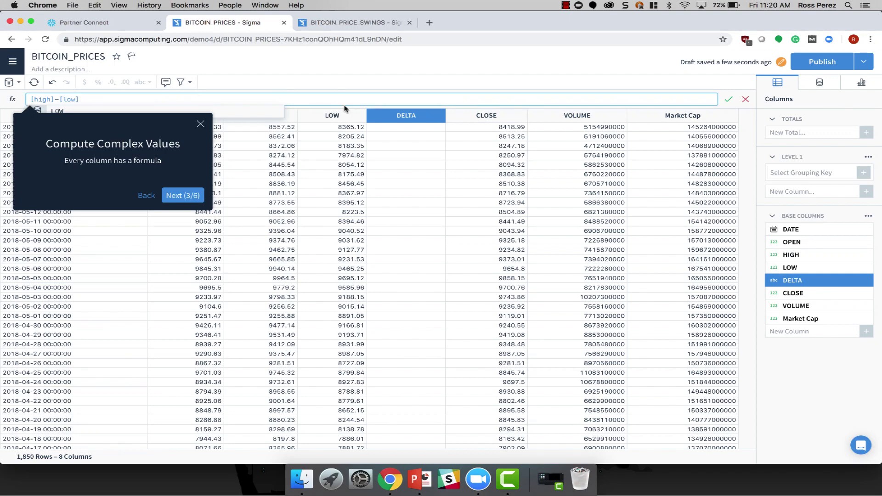
click(186, 197)
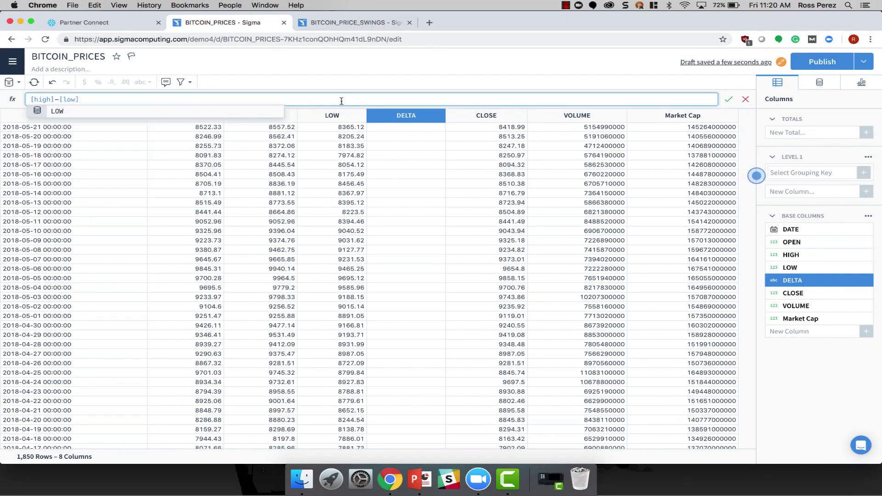
key(Return)
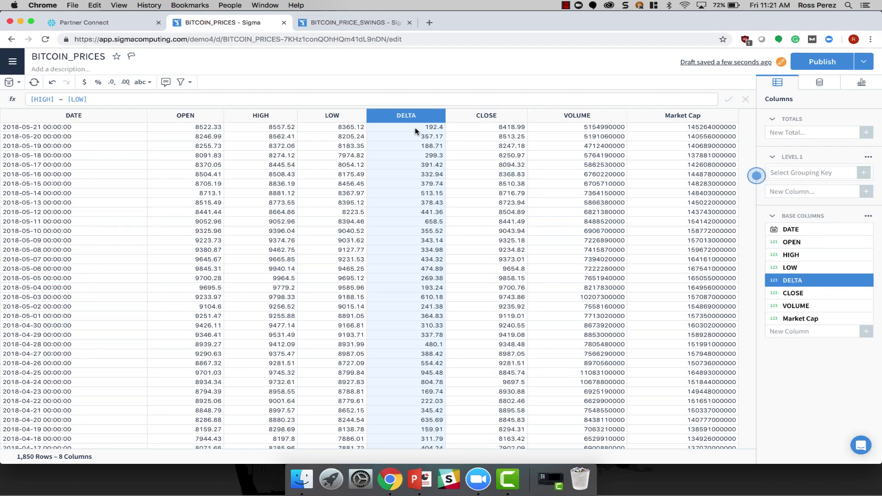
Step: Add a new Line chart visualization to the worksheet
click(861, 83)
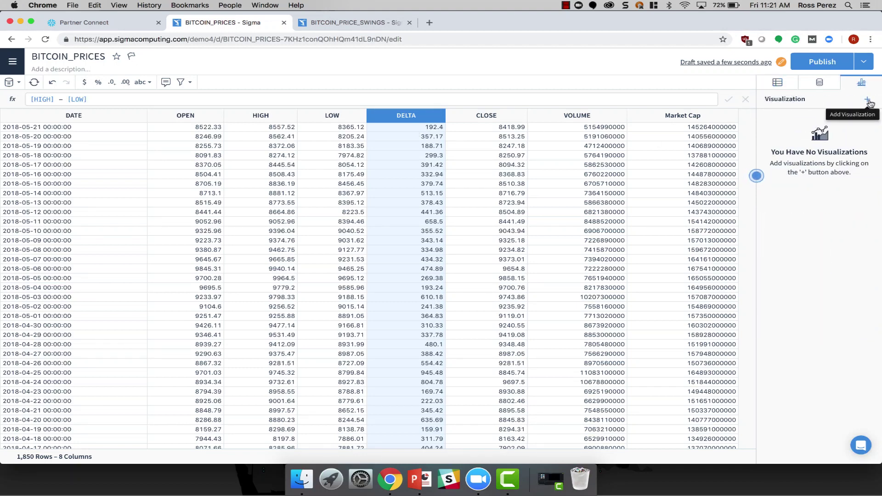
click(867, 99)
click(445, 212)
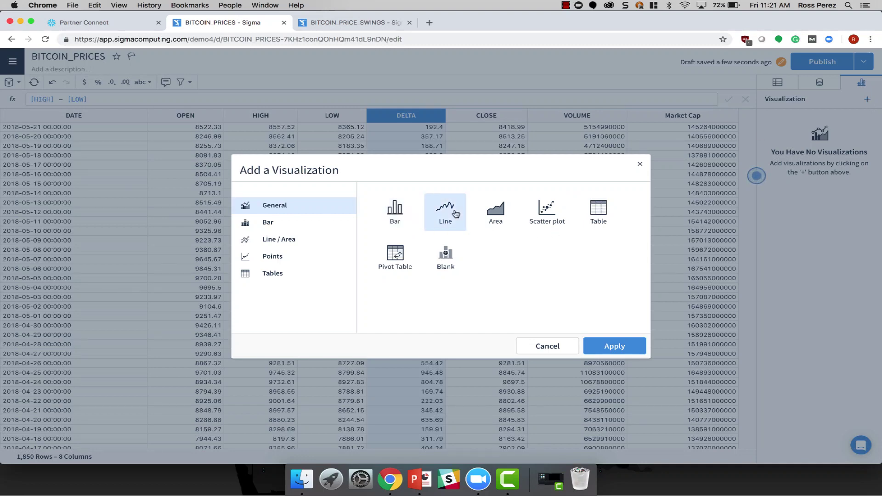
click(628, 350)
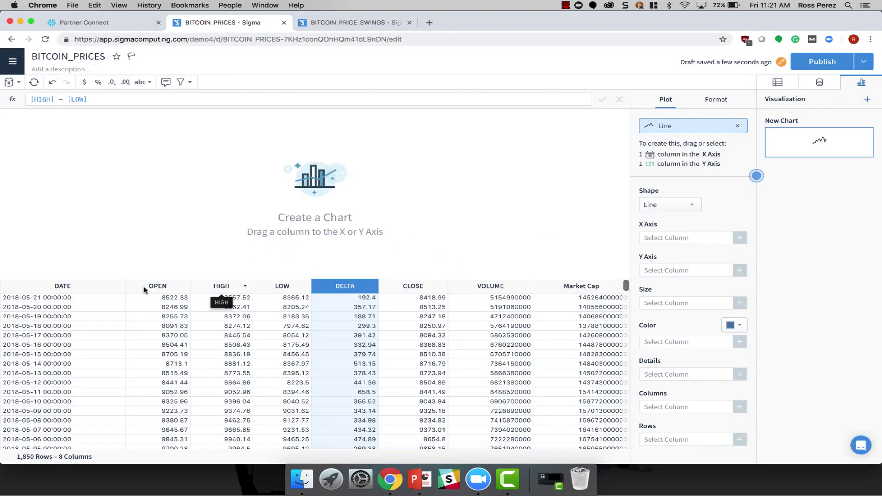
Step: Plot DELTA on the Y axis over DATE on the X axis, then publish the worksheet
drag(65, 290, 689, 239)
drag(345, 288, 689, 272)
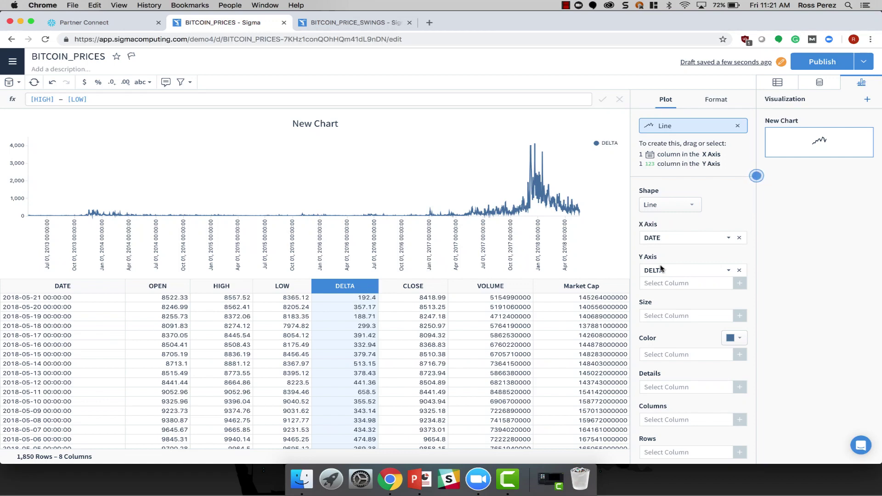
click(831, 63)
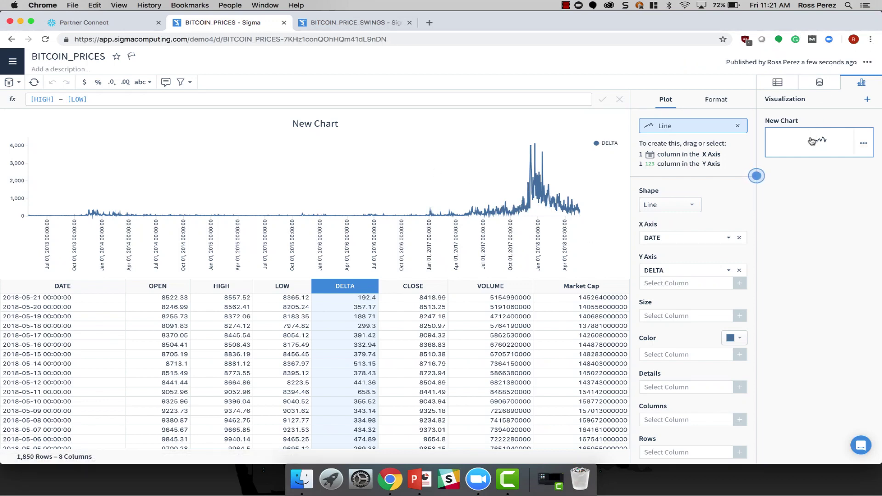